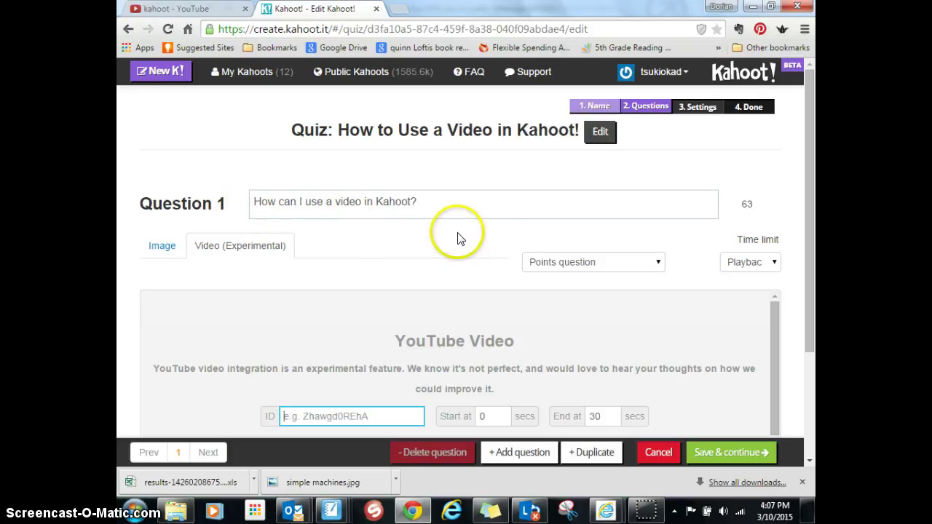
Open the 'Kahoot! Gamify Your Class' video from YouTube's kahoot search results and scroll to its title
drag(811, 183, 814, 303)
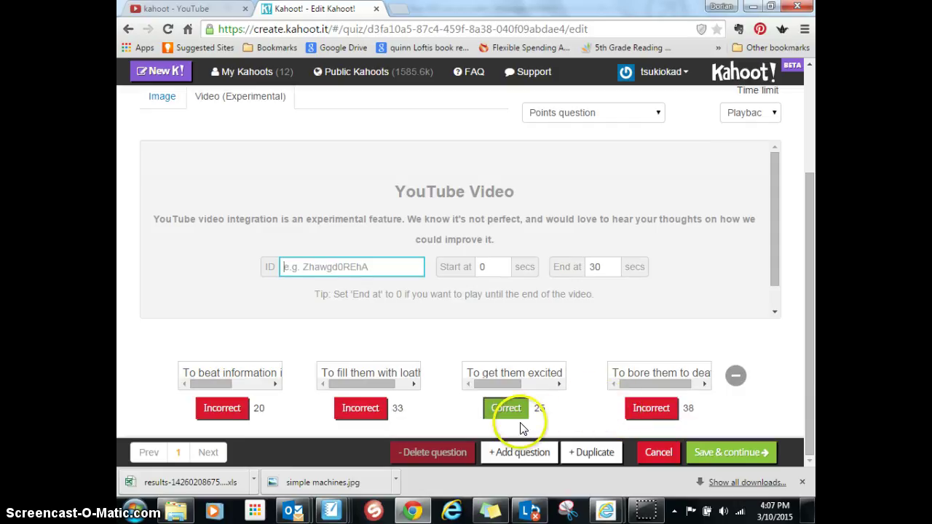
drag(812, 287, 805, 241)
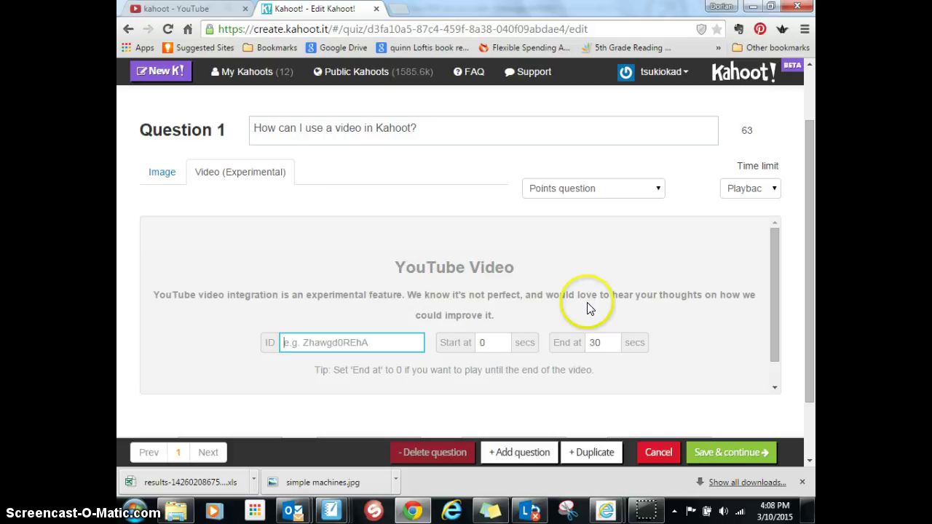
click(196, 9)
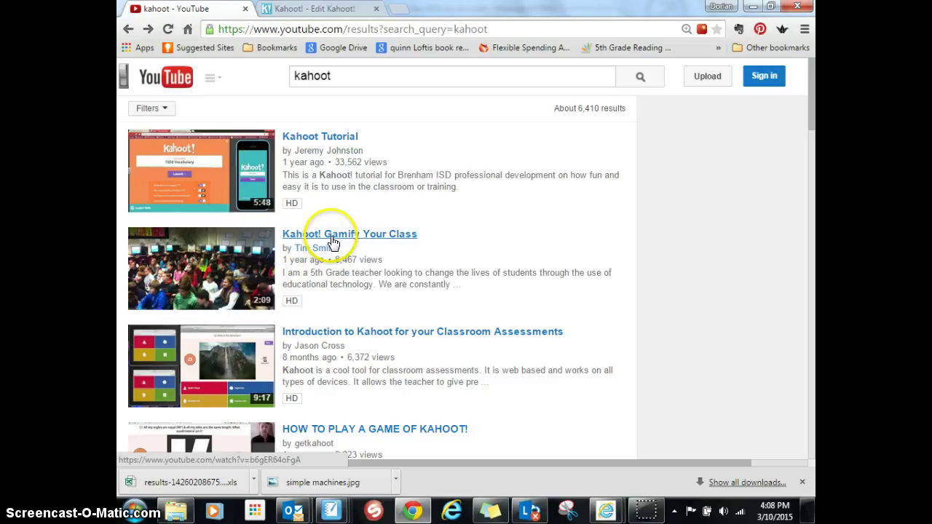
click(333, 236)
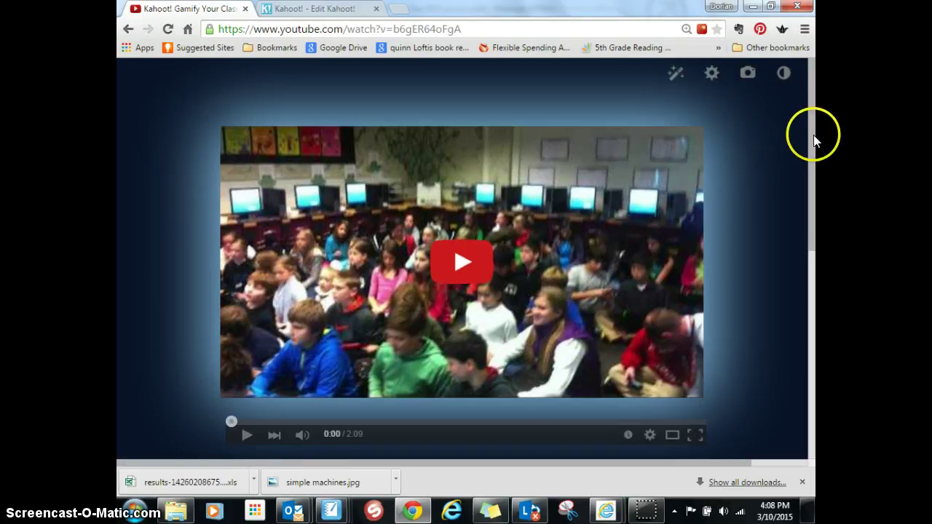
drag(814, 141, 813, 333)
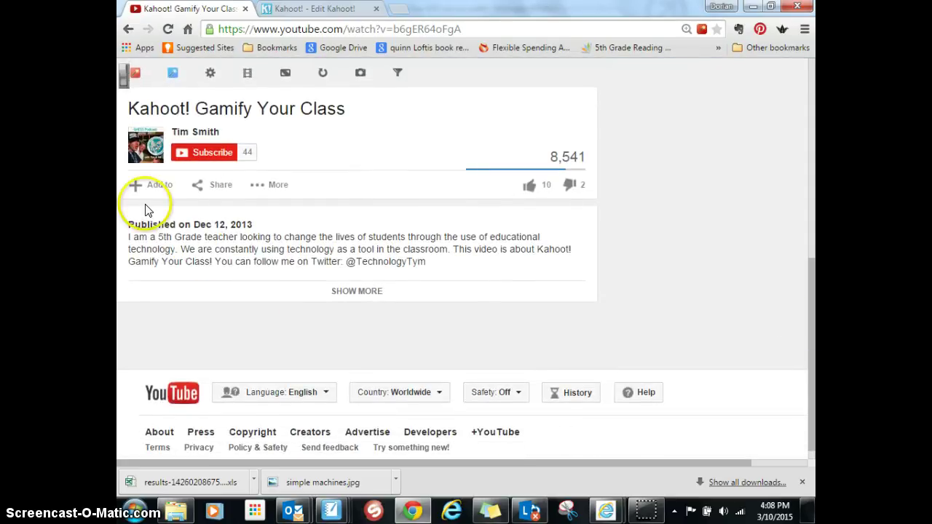
click(216, 190)
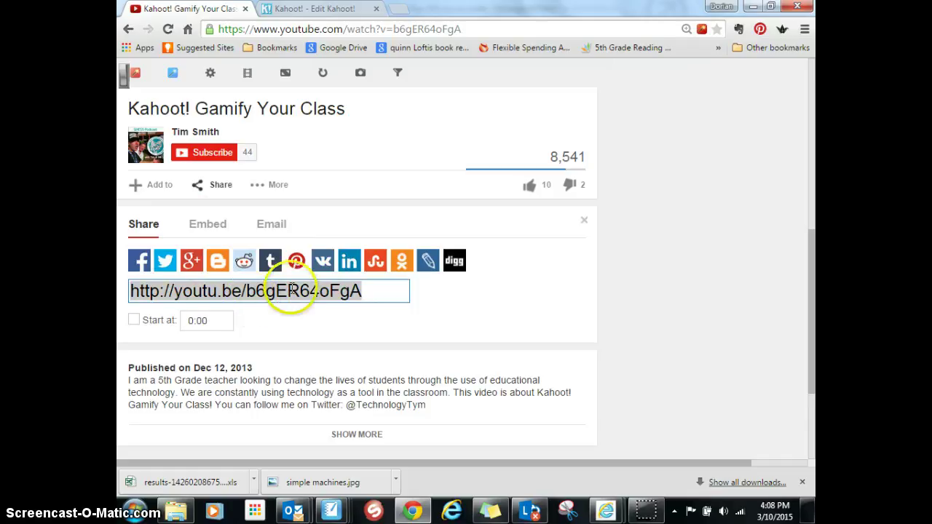
click(381, 289)
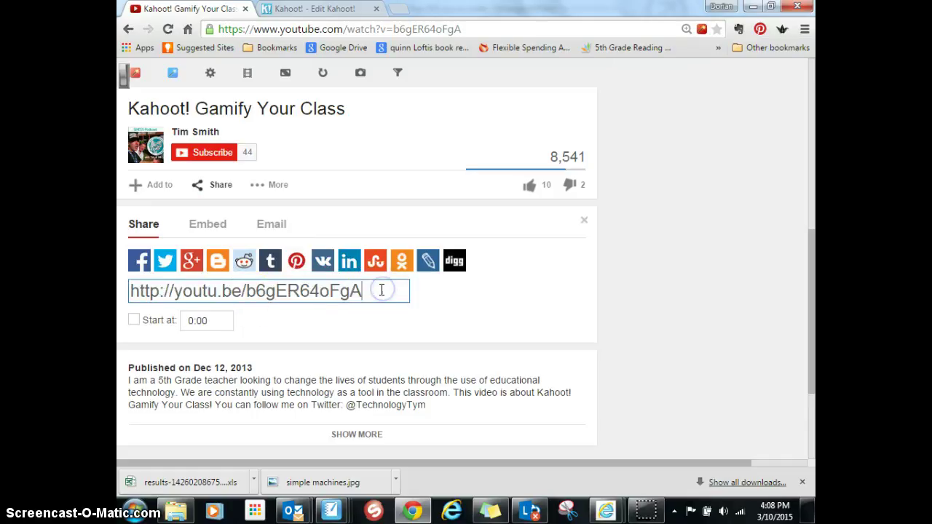
right_click(331, 297)
click(379, 304)
drag(364, 289, 300, 297)
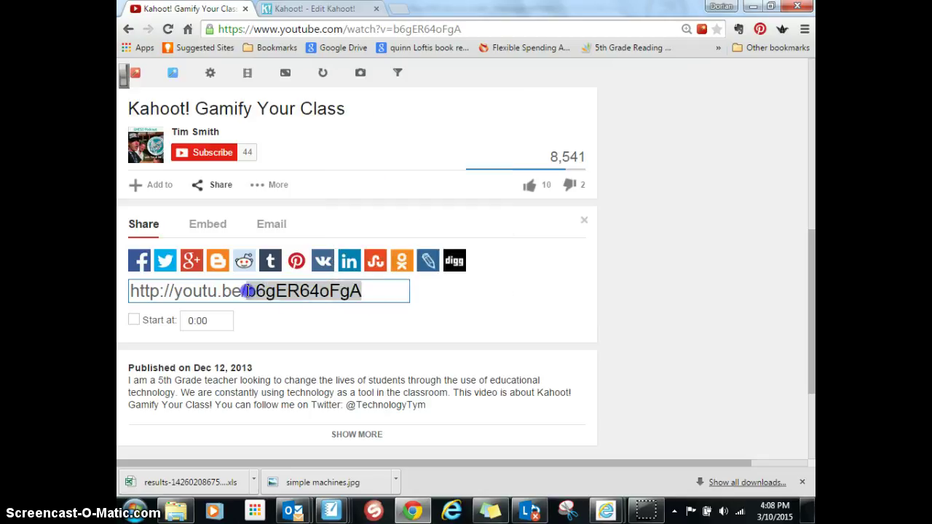
drag(248, 292, 131, 291)
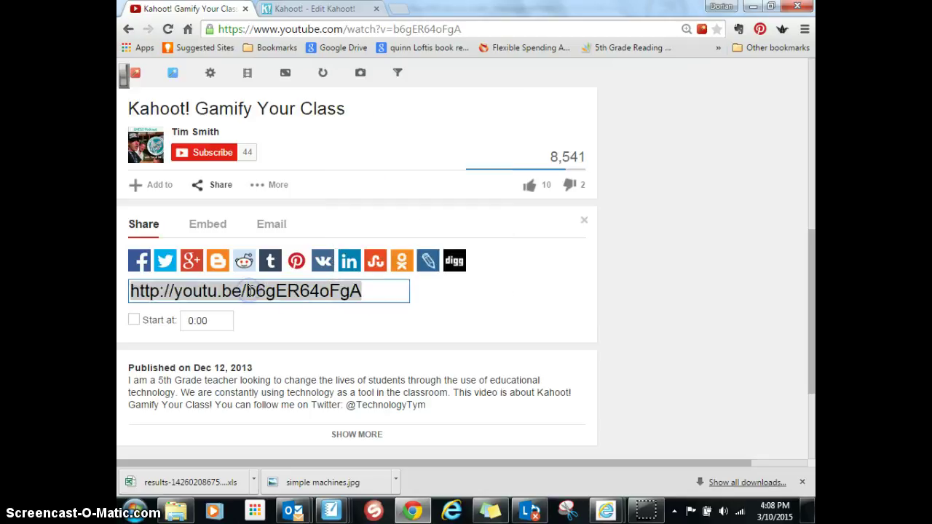
click(382, 292)
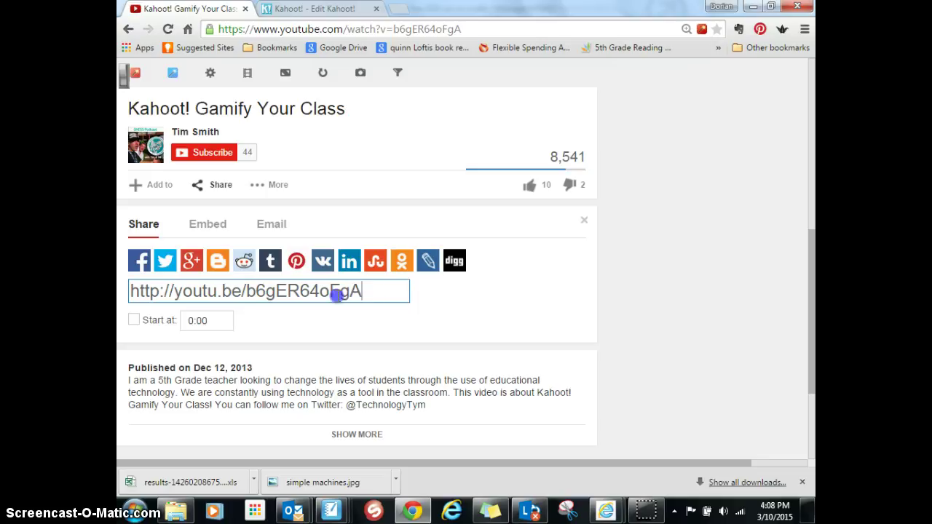
drag(362, 292, 248, 292)
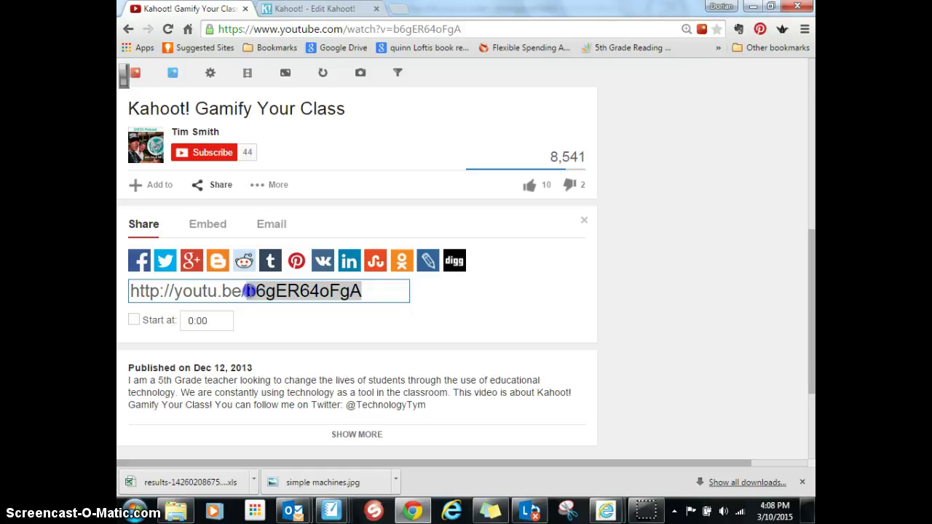
click(248, 291)
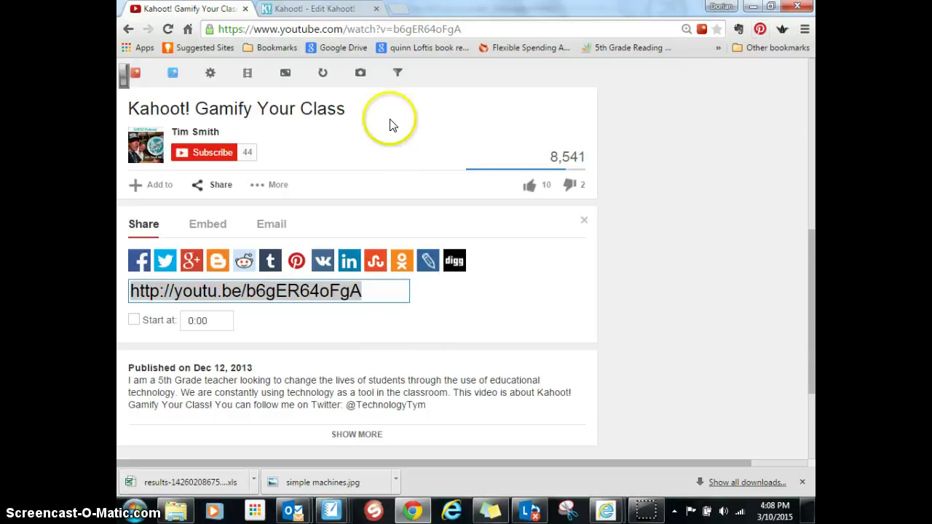
click(332, 8)
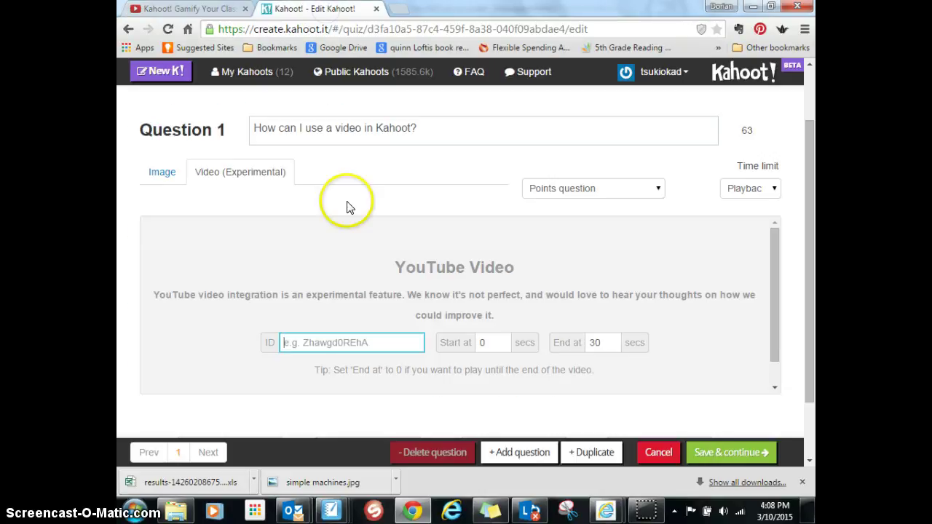
click(314, 343)
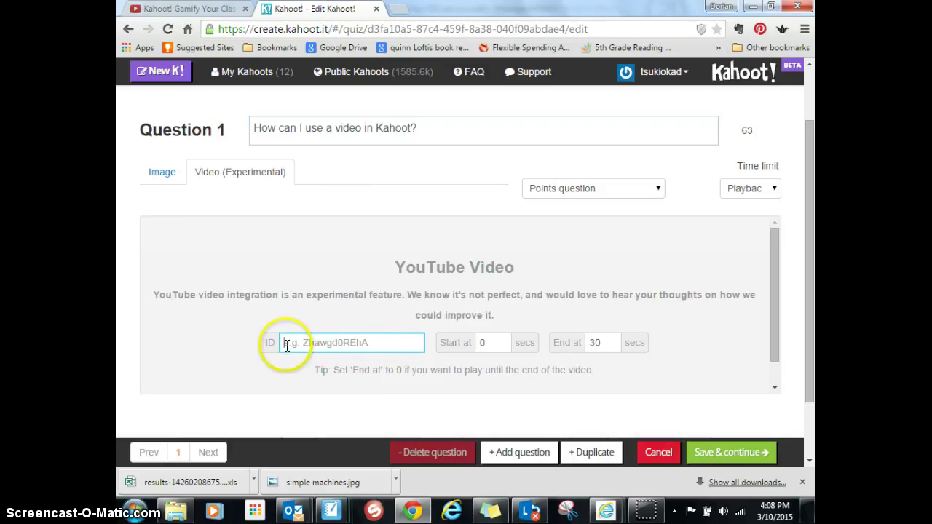
click(386, 342)
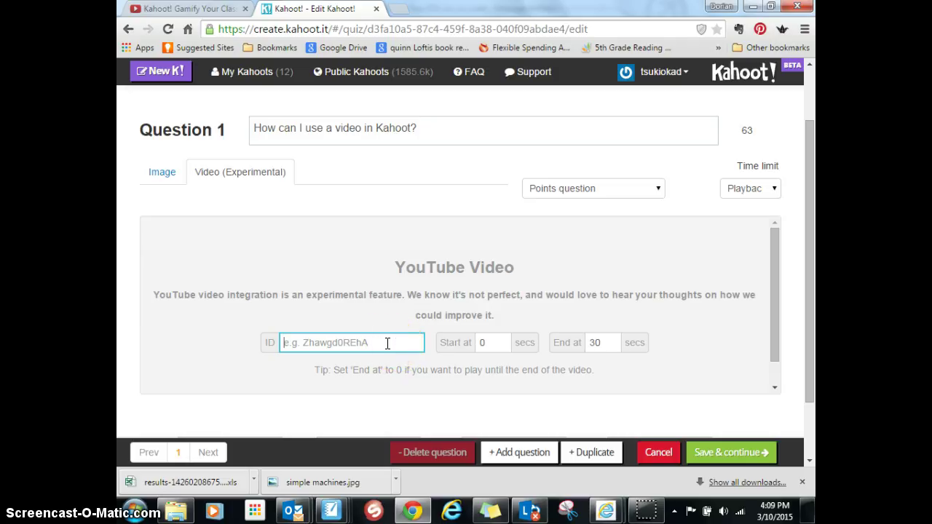
text(http://youtu.be/66gER64oFgA)
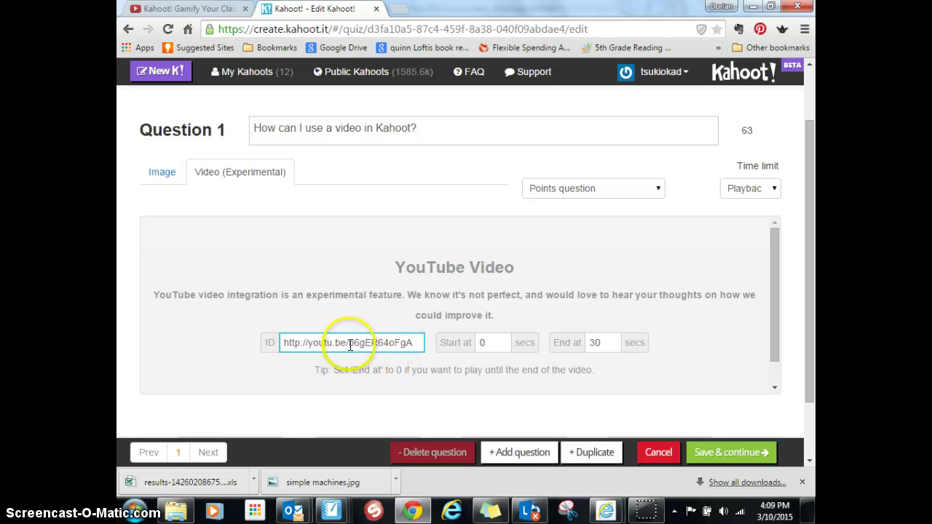
click(280, 343)
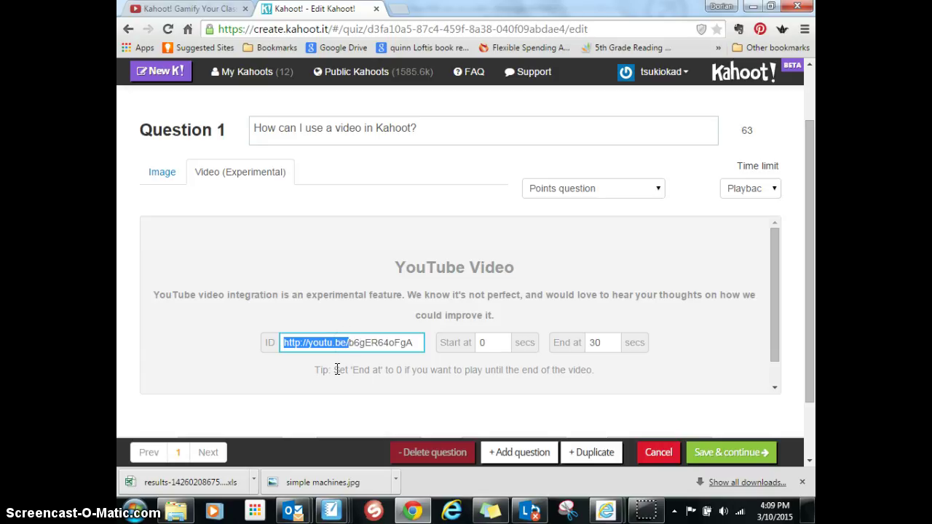
key(BackSpace)
click(363, 345)
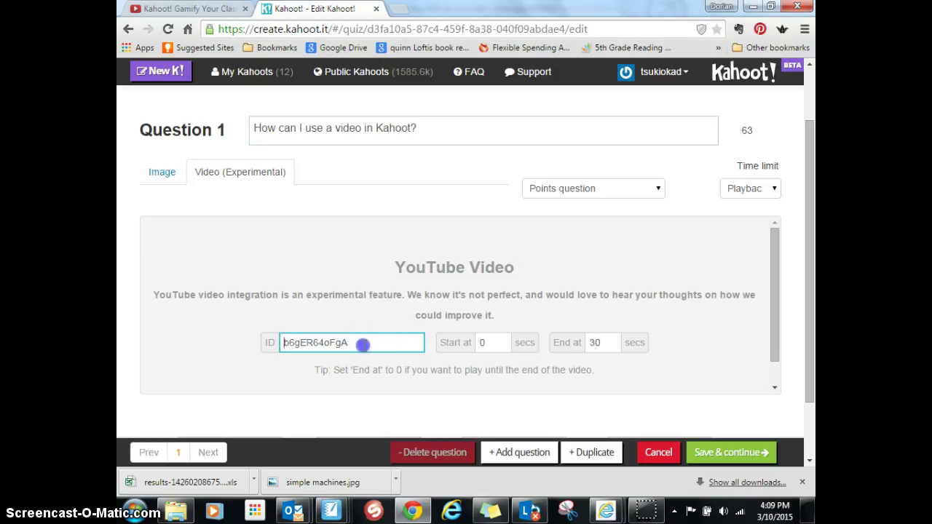
Start the video at 10 seconds and set the time limit to Playback length + 10 secs
double_click(485, 343)
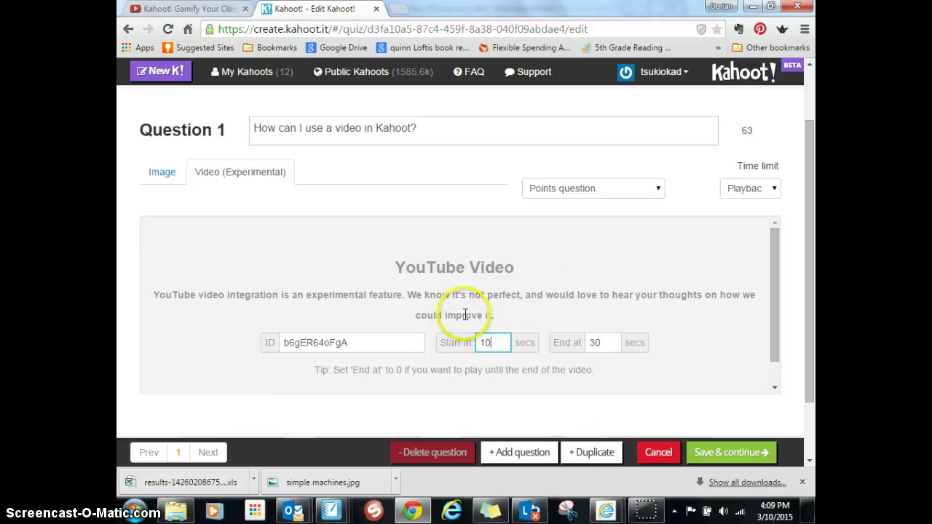
click(770, 190)
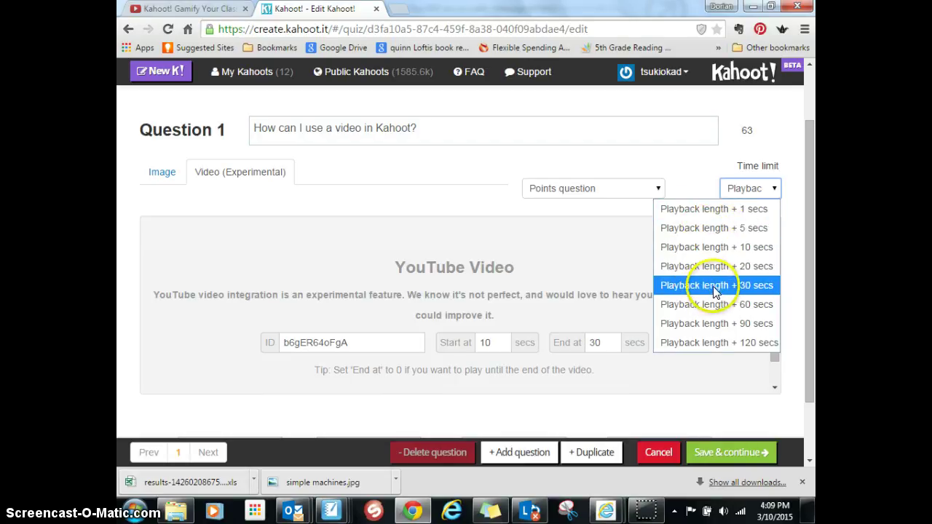
click(743, 247)
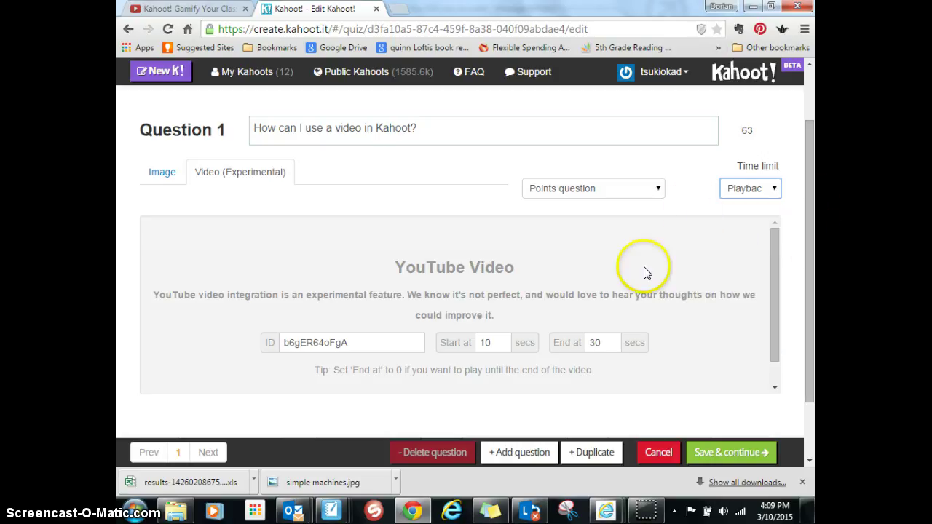
Save the question and quiz details, then finish the quiz 'How to Use a Video in Kahoot!'
click(810, 227)
drag(810, 228, 811, 308)
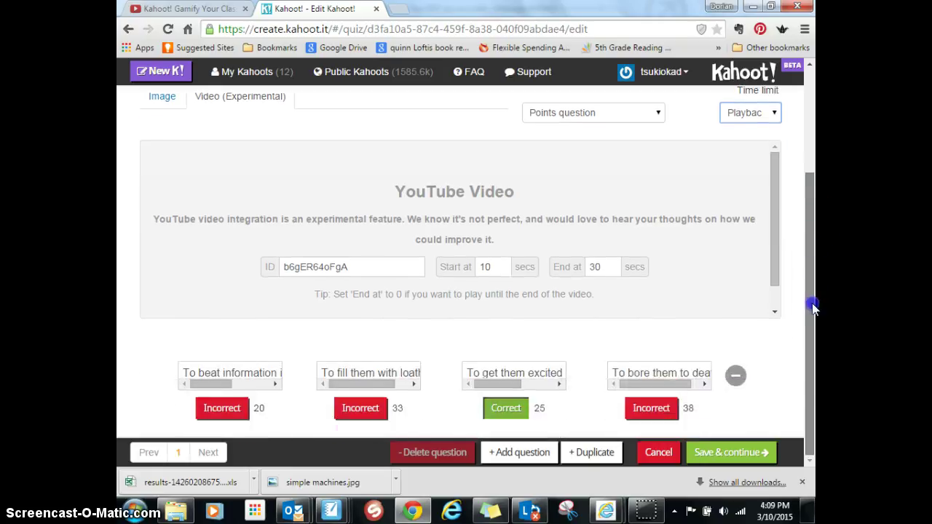
click(729, 453)
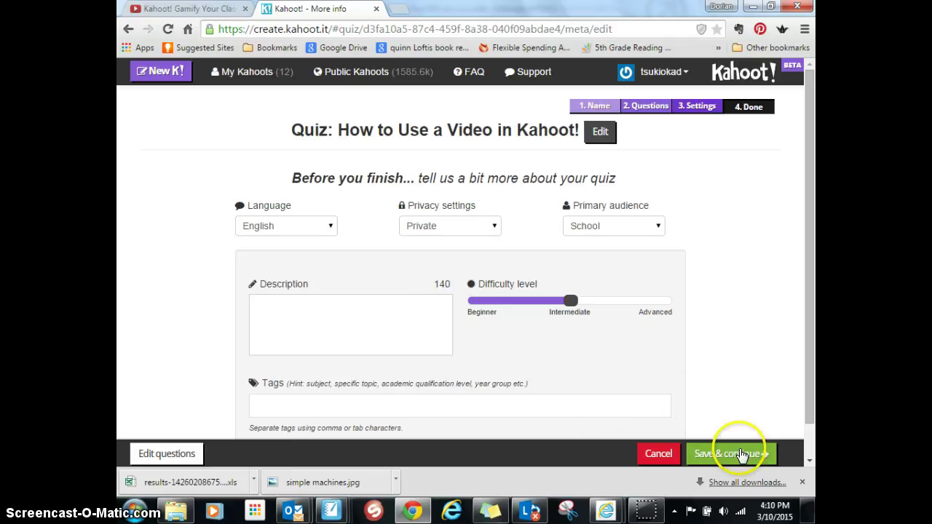
click(738, 455)
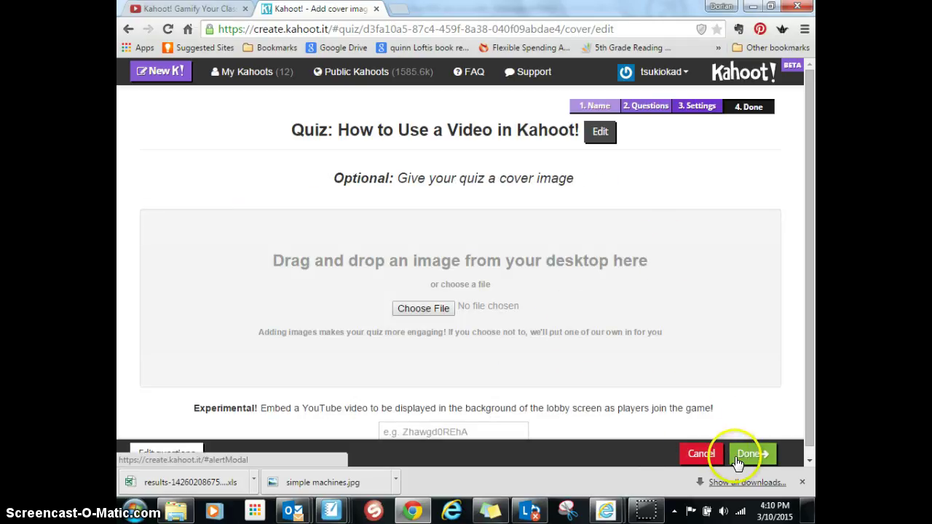
click(741, 459)
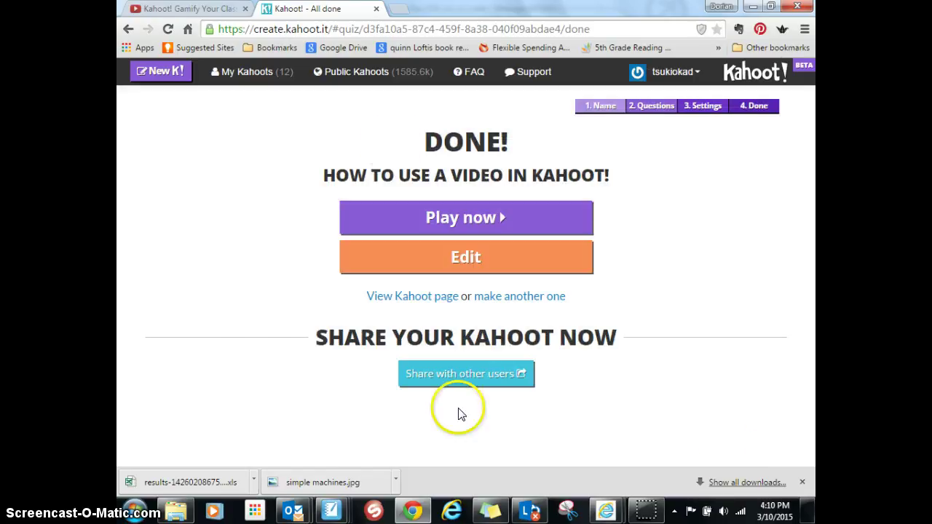
Launch the quiz's game lobby in a new tab and highlight its game pin
click(467, 234)
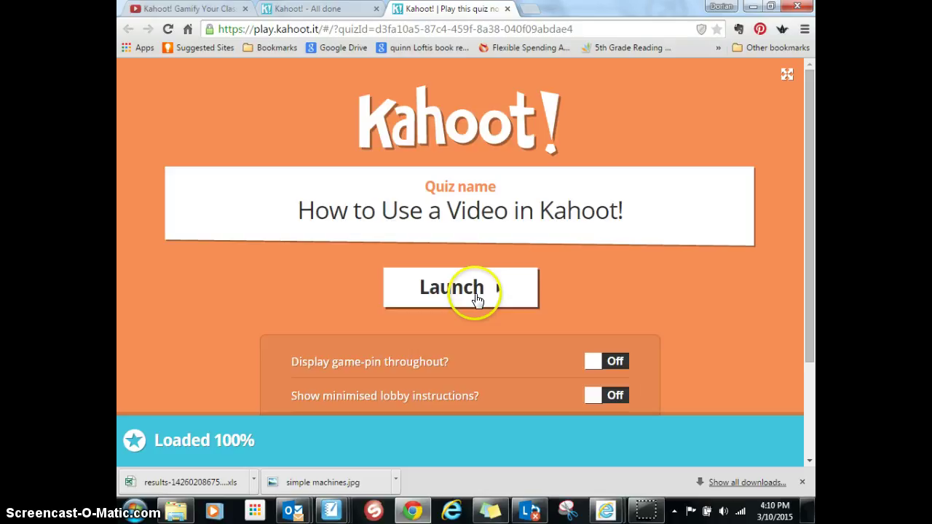
click(477, 299)
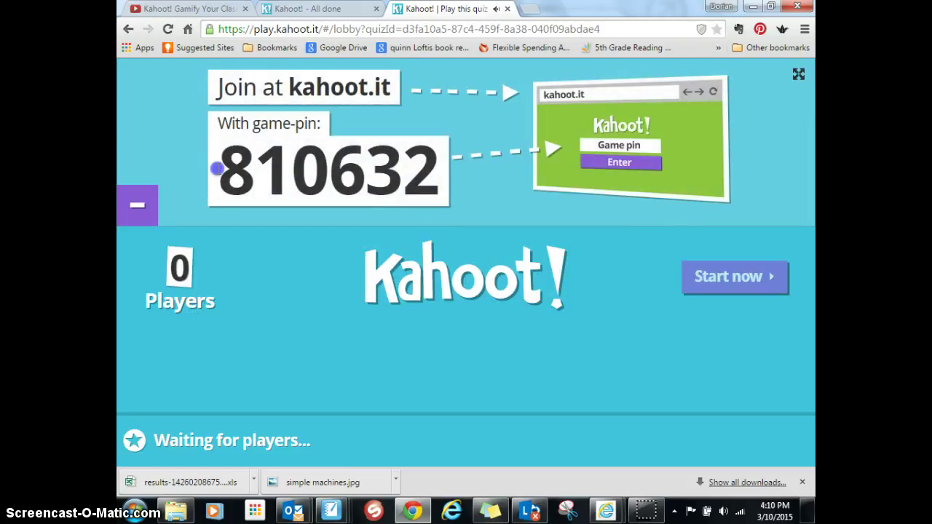
drag(217, 169, 424, 184)
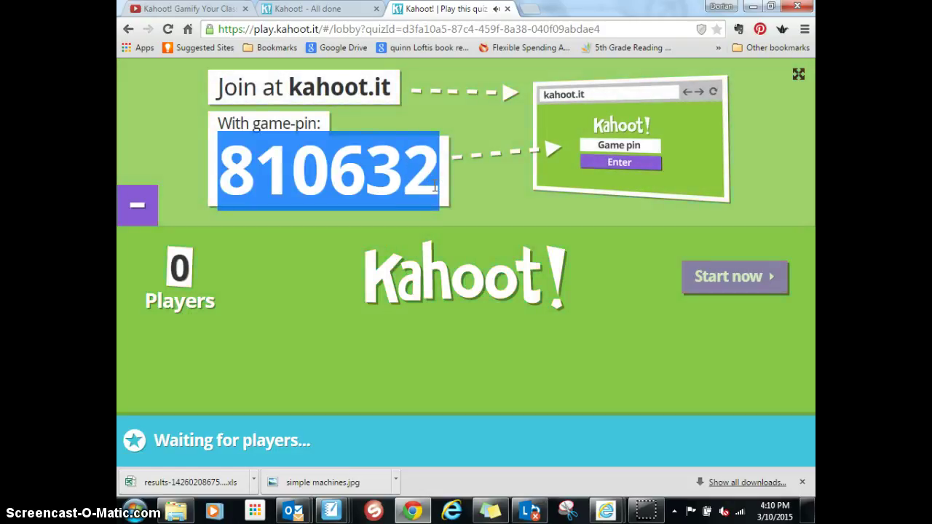
Reselect the full game pin and open a blank new browser tab
click(551, 21)
key(XF86AudioMute)
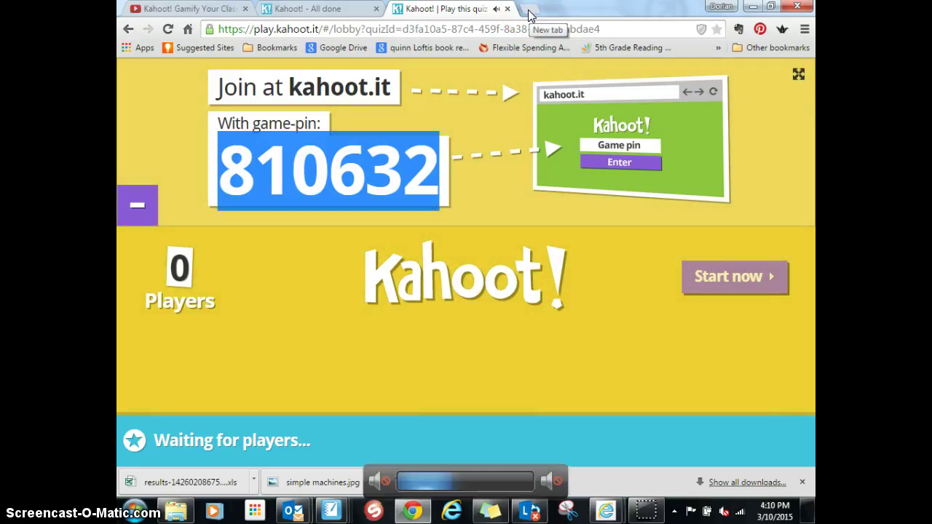
key(XF86AudioMute)
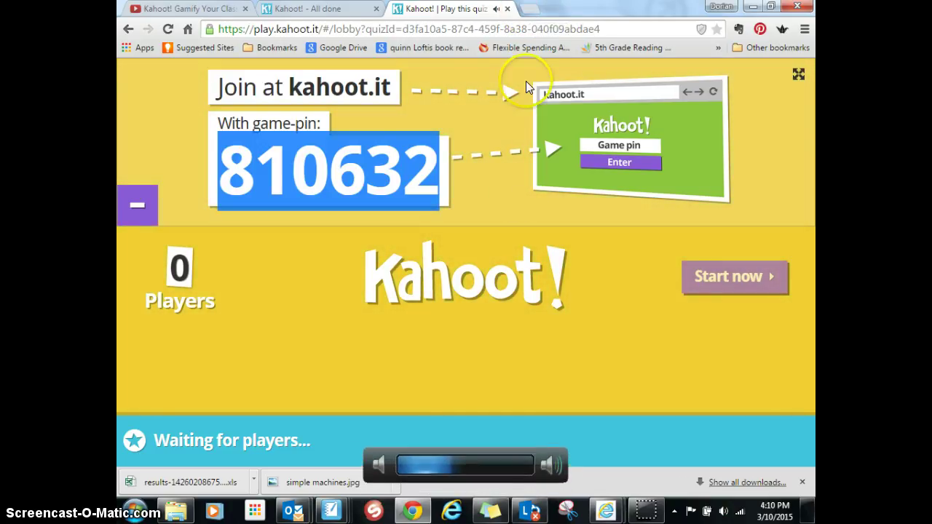
click(434, 275)
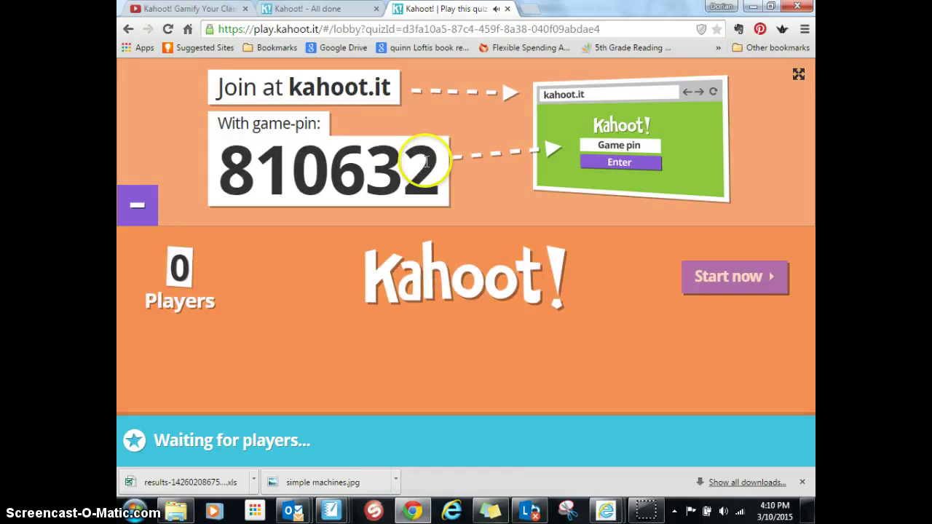
click(228, 162)
drag(227, 162, 469, 184)
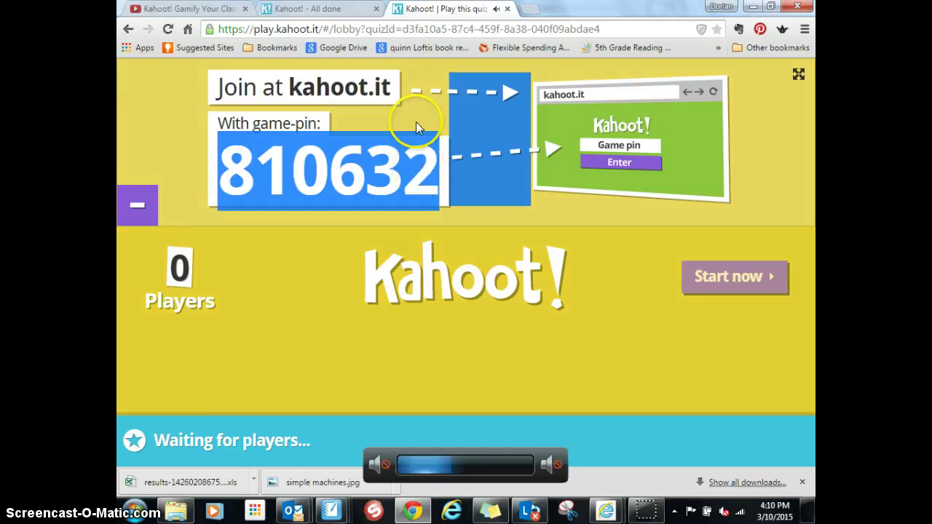
click(554, 16)
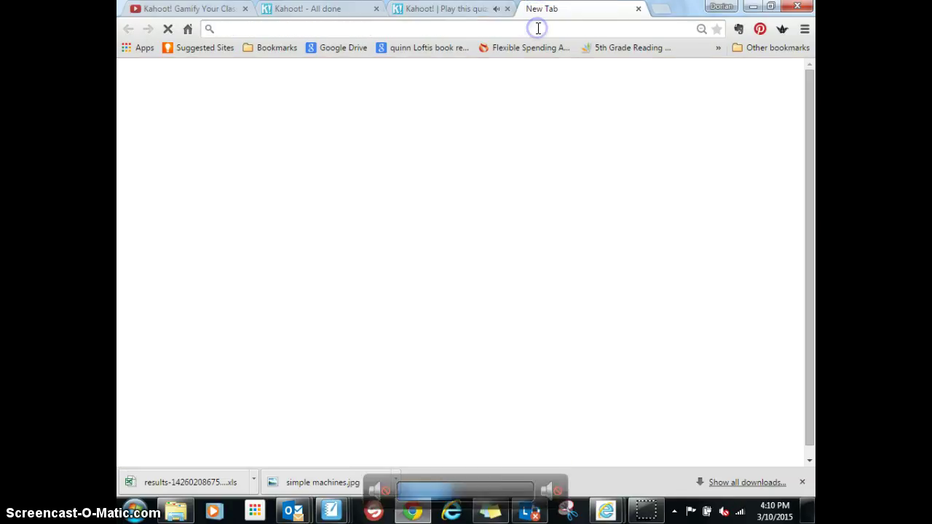
Join the game at kahoot.it as a player using the lobby's game pin and a nickname
text(kahoot.it)
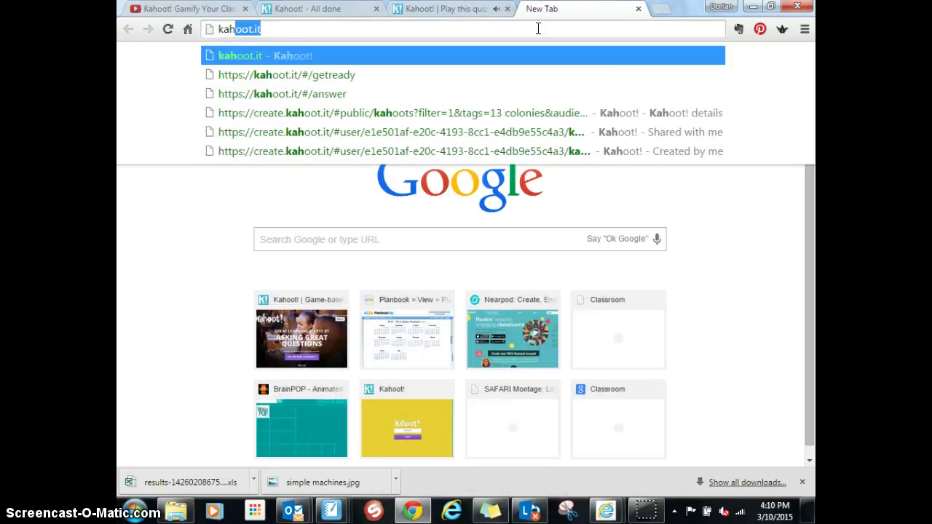
key(Return)
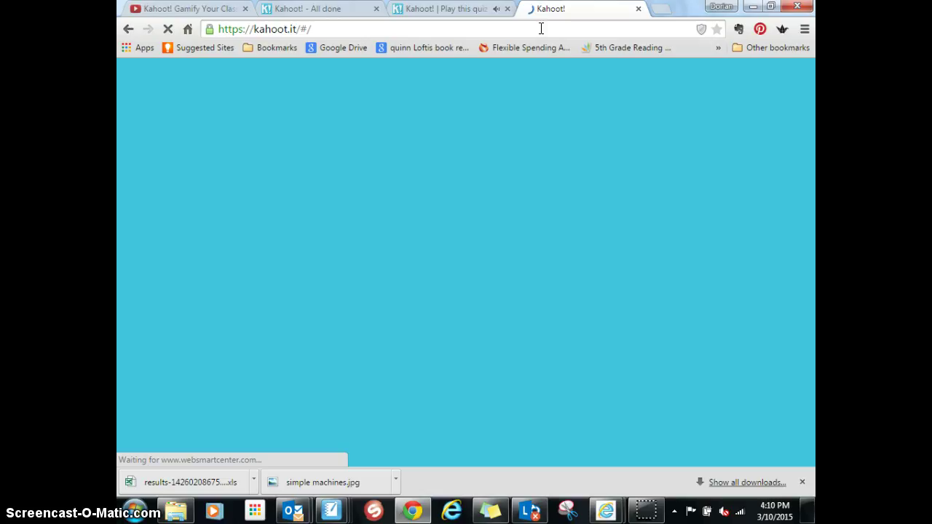
click(514, 255)
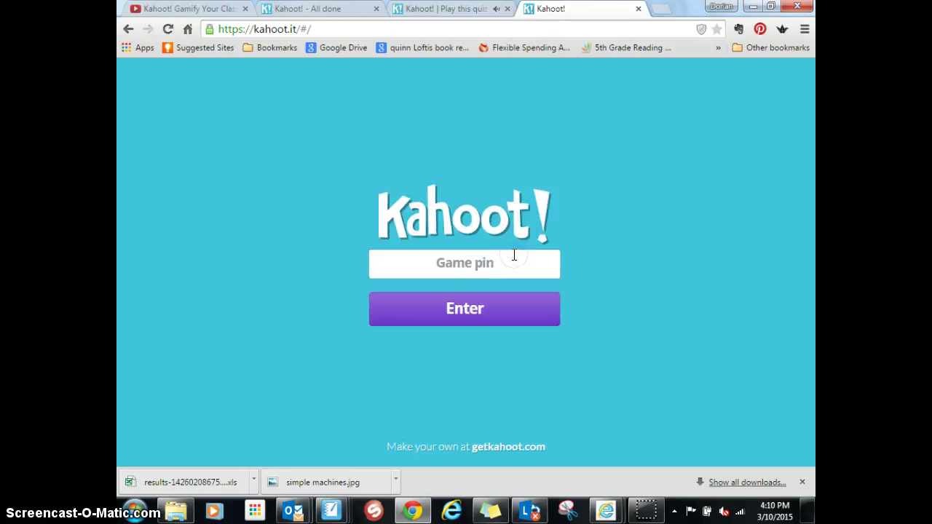
click(476, 318)
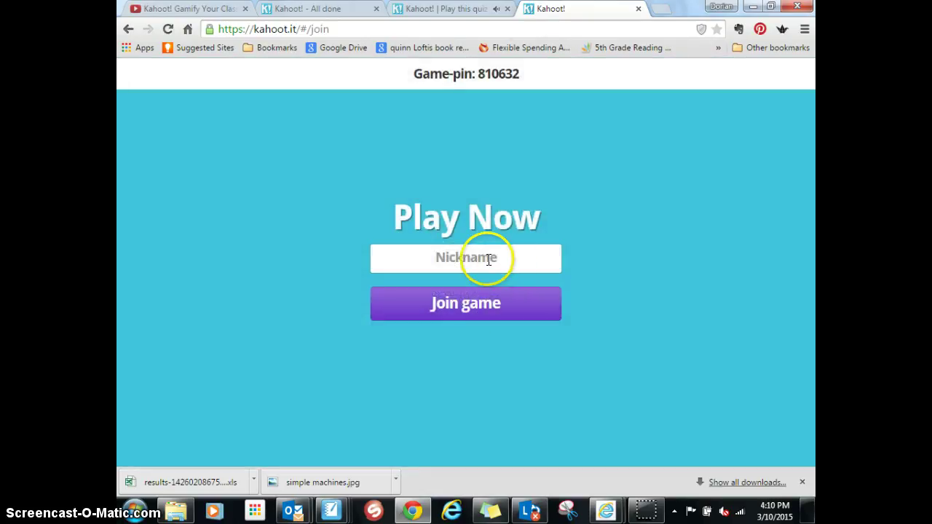
click(488, 258)
text(Dorian)
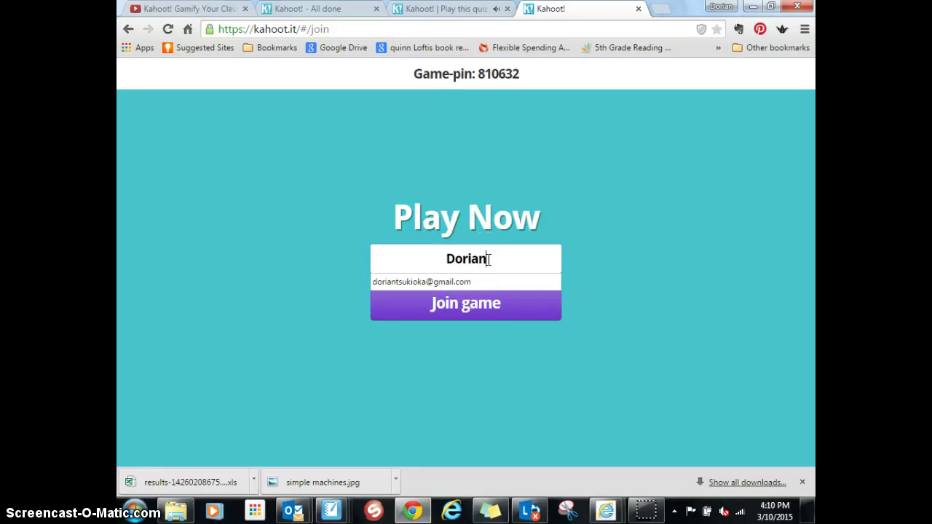
click(480, 305)
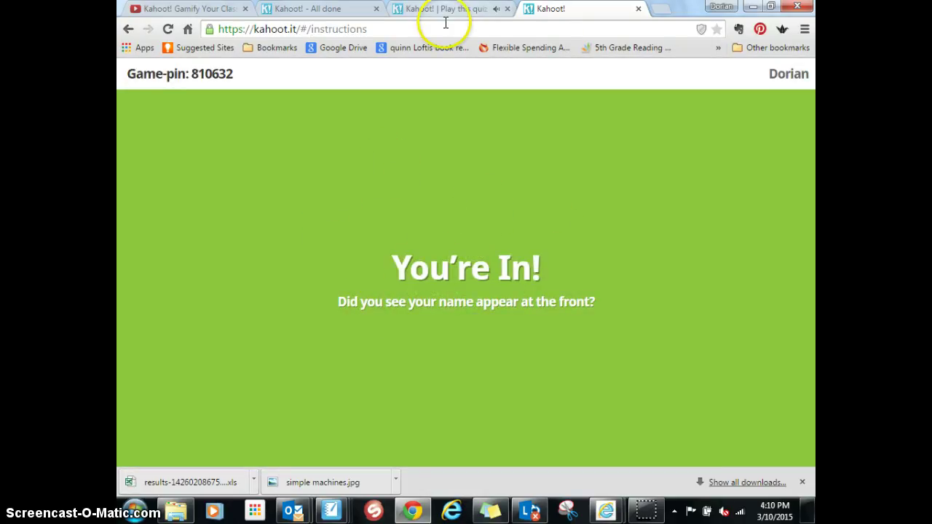
Go back and forward in the host tab to reload the lobby, now listing 1 player
click(469, 10)
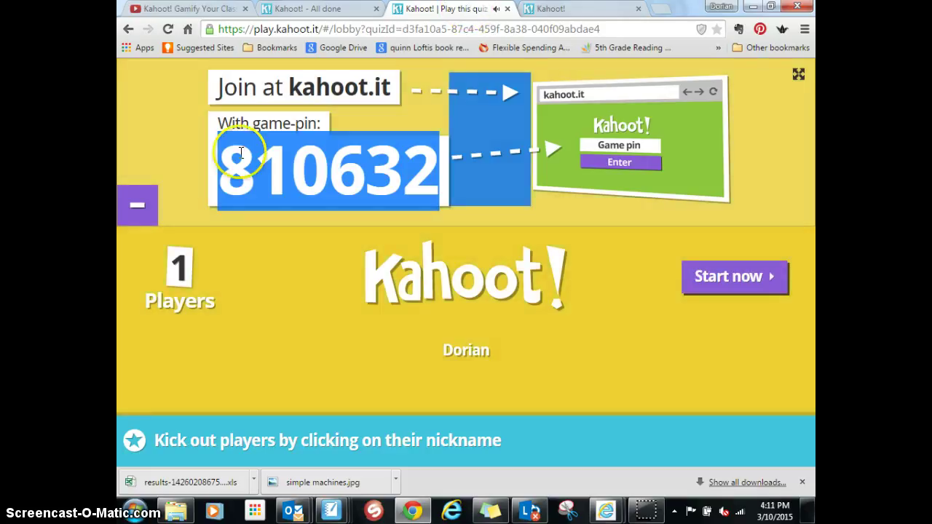
click(129, 30)
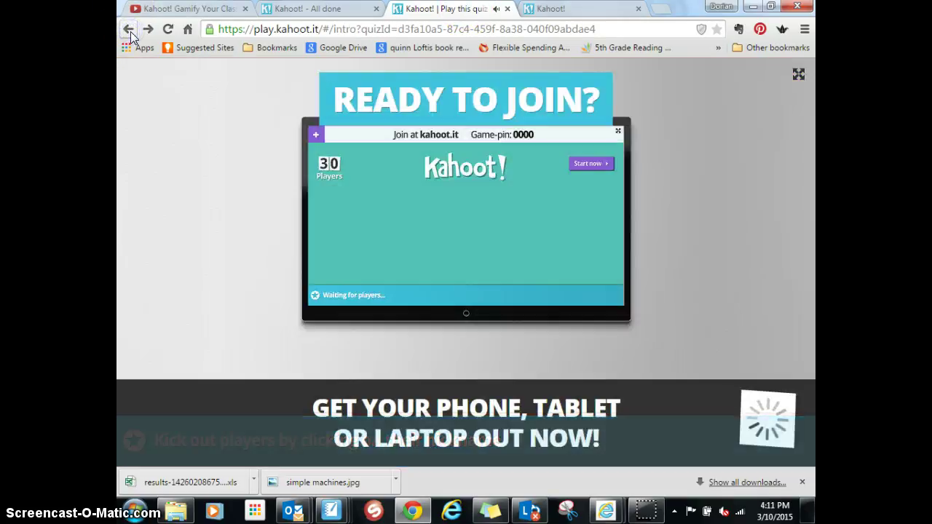
click(129, 31)
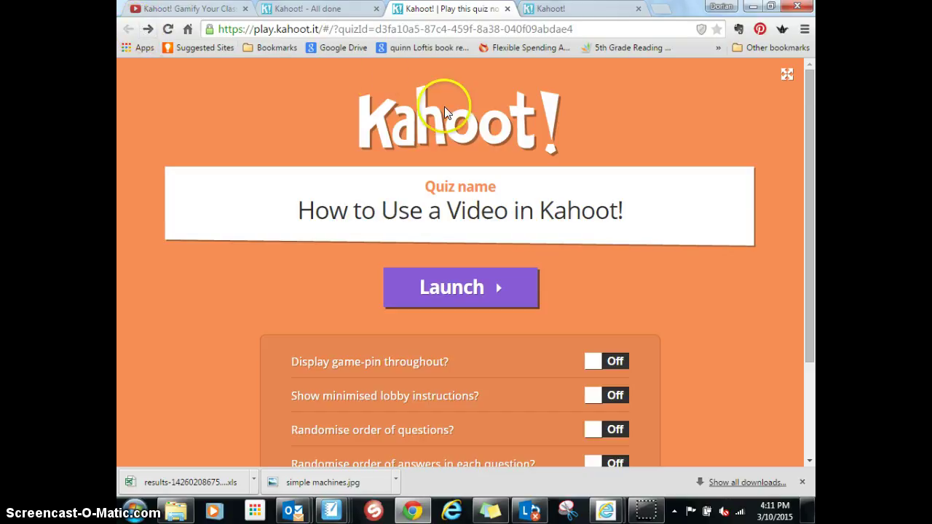
scroll(443, 116, down, 2)
scroll(443, 122, up, 1)
scroll(443, 127, down, 1)
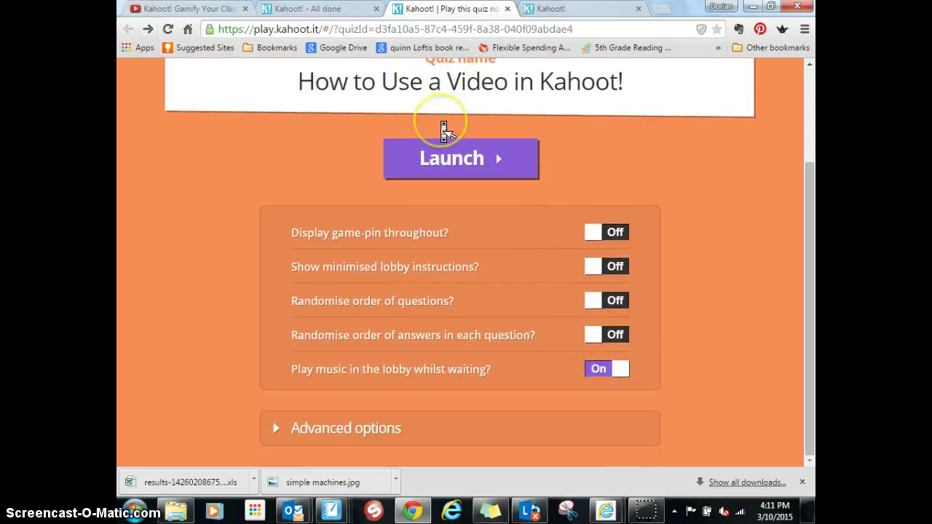
scroll(441, 124, up, 2)
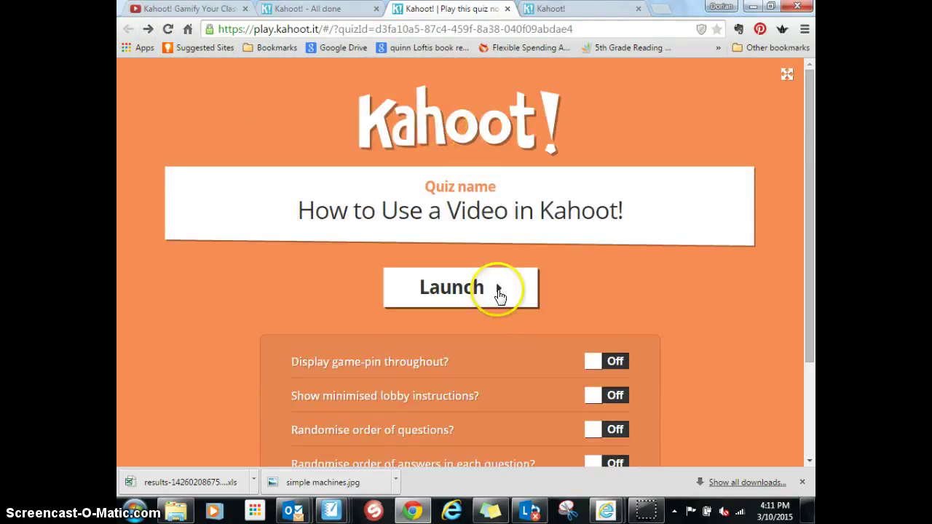
scroll(512, 313, down, 2)
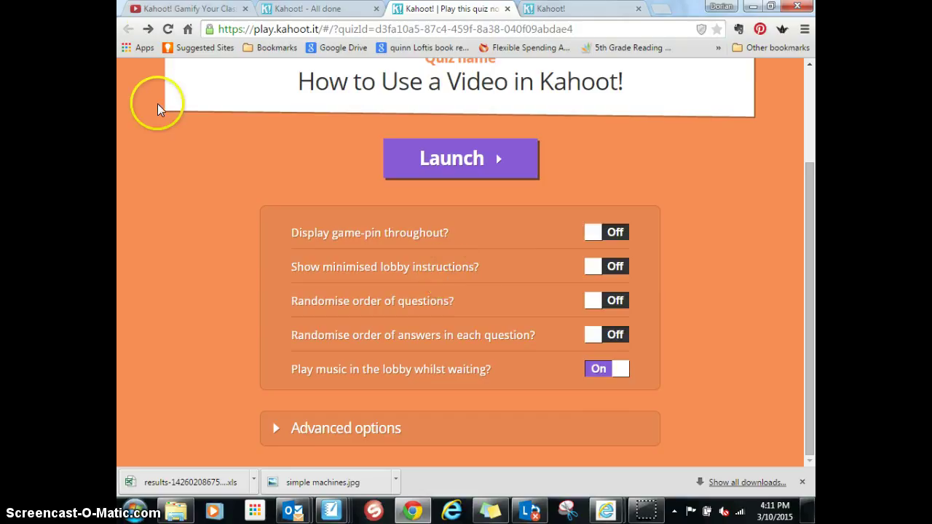
click(146, 29)
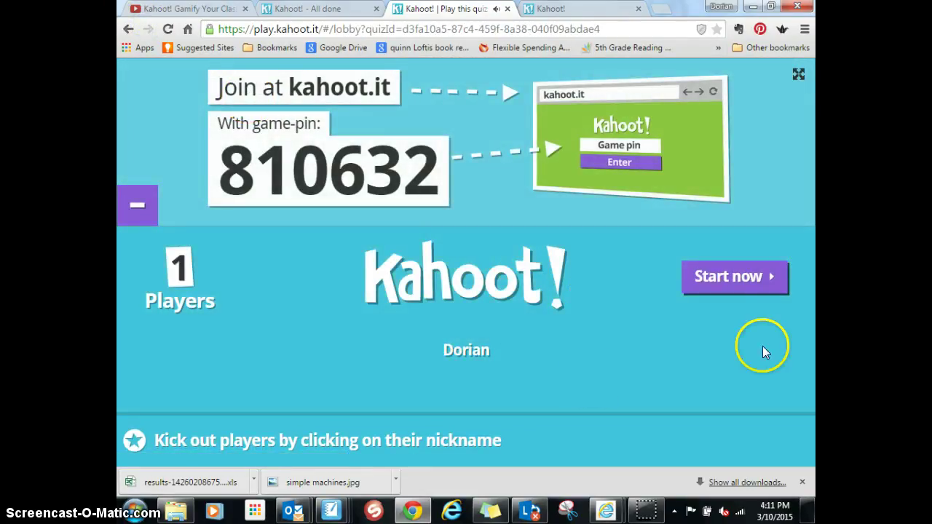
Start the game, check the player's view, and watch Question 1's embedded video with volume raised
click(770, 269)
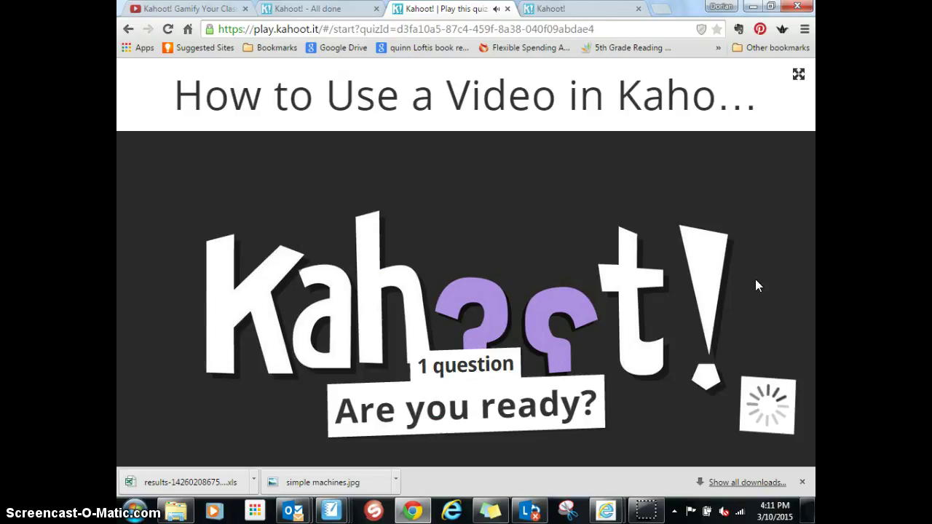
click(509, 241)
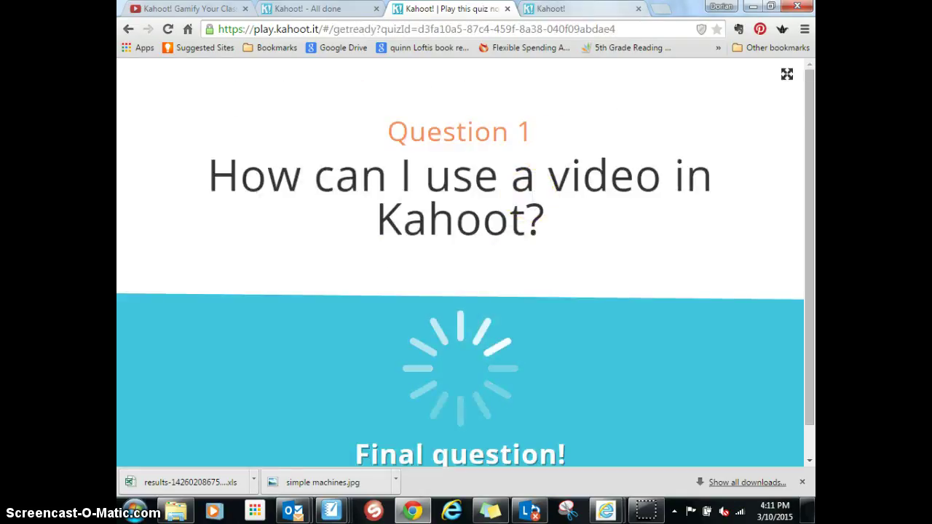
click(600, 8)
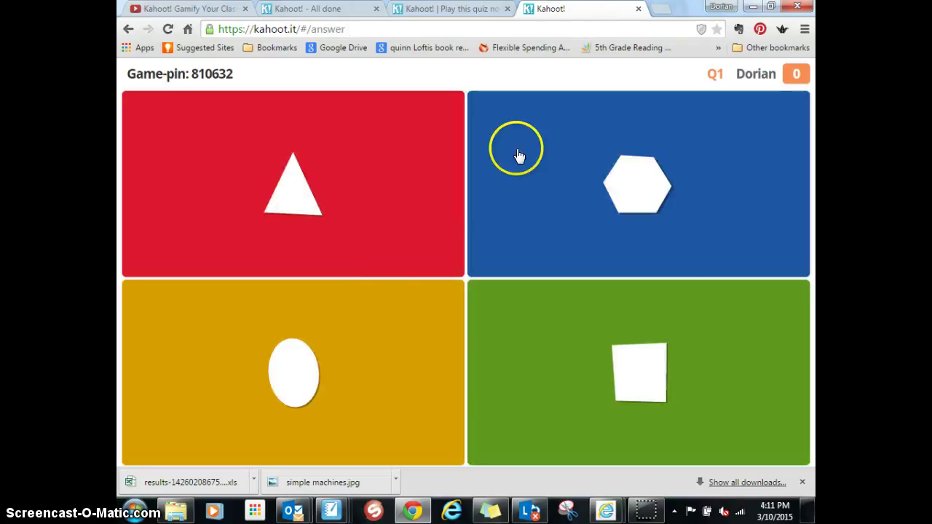
click(440, 10)
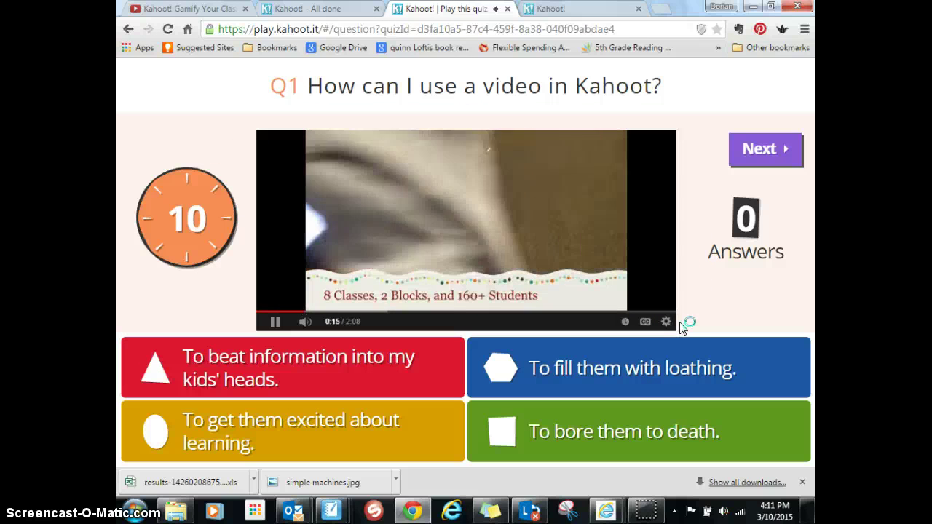
key(XF86AudioRaiseVolume)
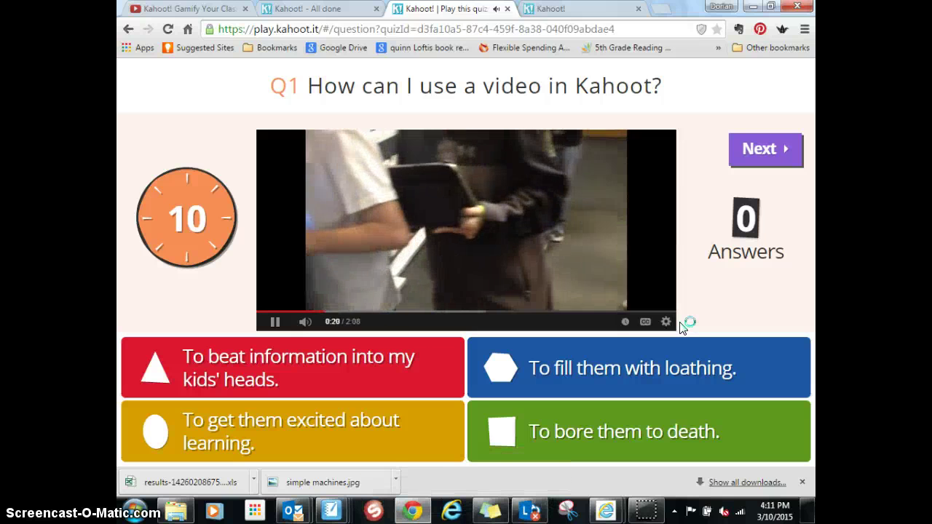
key(XF86AudioRaiseVolume)
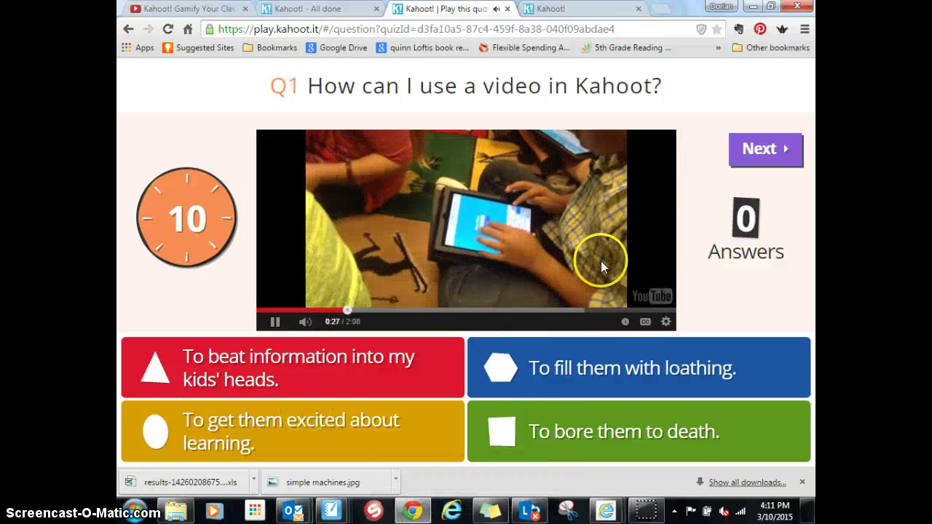
Answer question 1 with the blue hexagon, then advance past the scoreboard to the winner screen
click(555, 10)
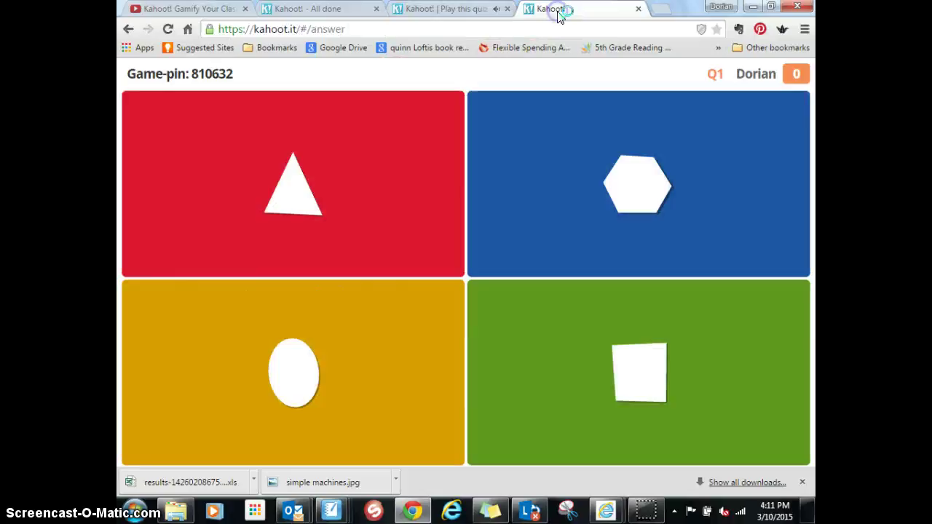
click(590, 189)
click(443, 12)
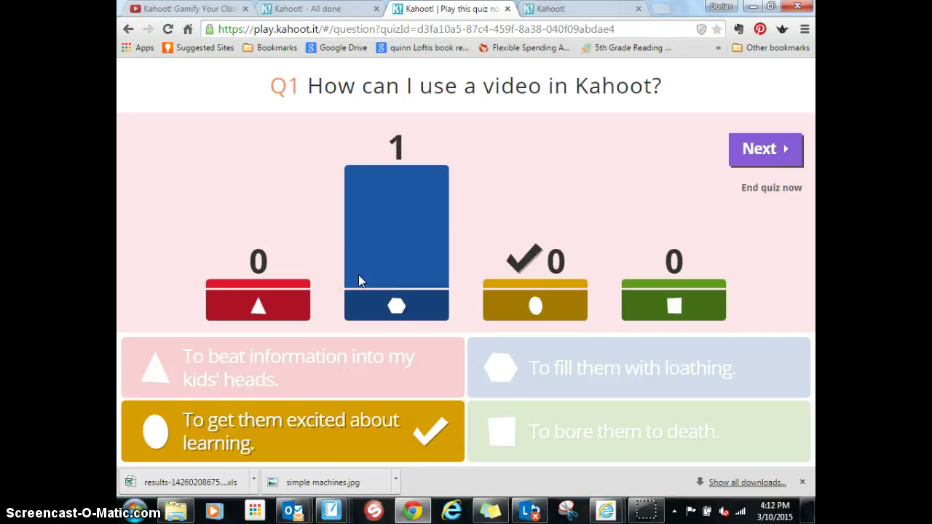
click(772, 155)
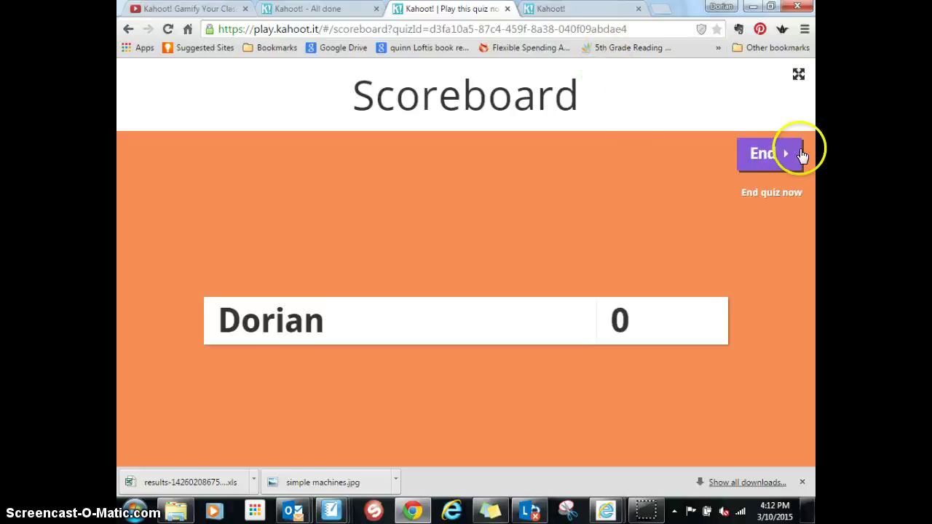
click(802, 155)
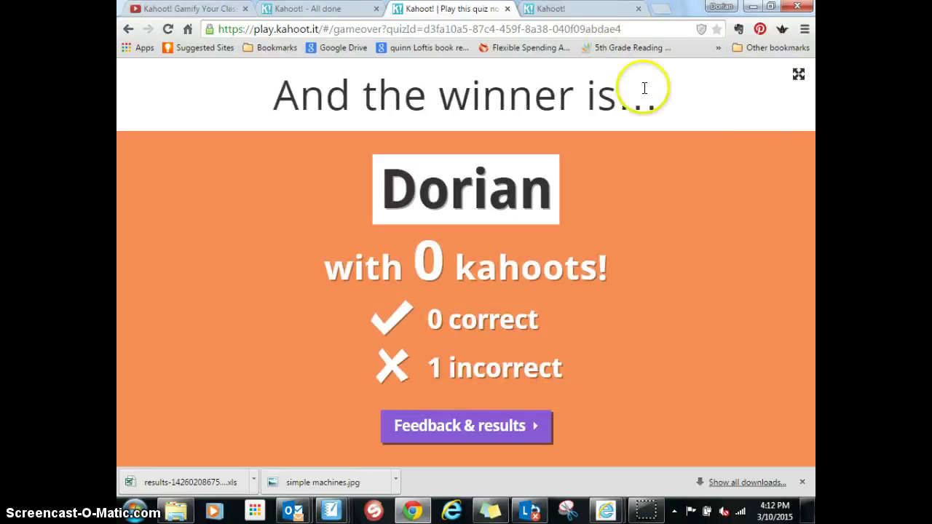
Minimize Chrome and both Outlook windows to reveal the Windows desktop
click(751, 8)
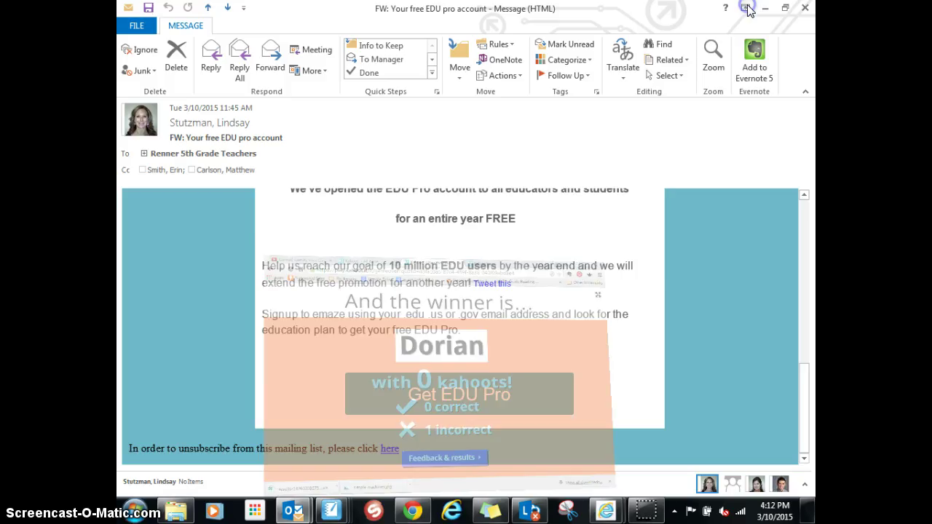
click(764, 8)
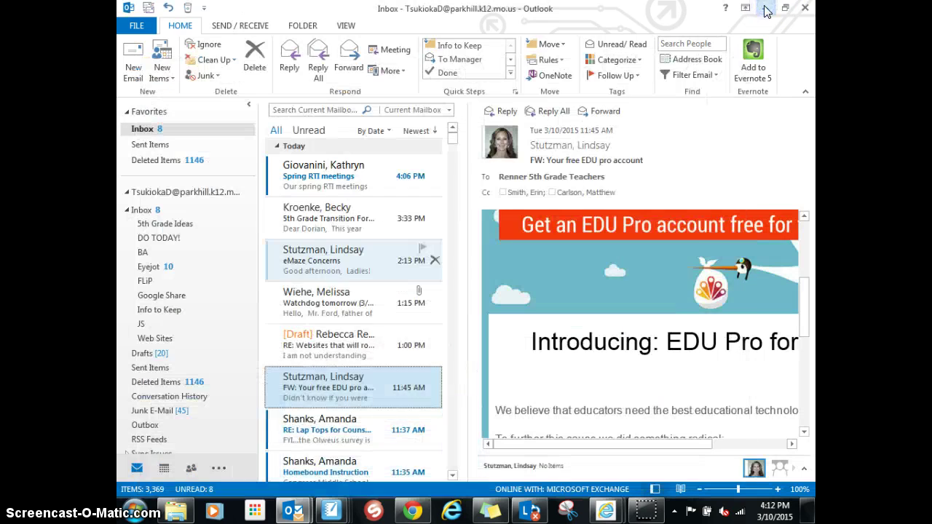
click(764, 8)
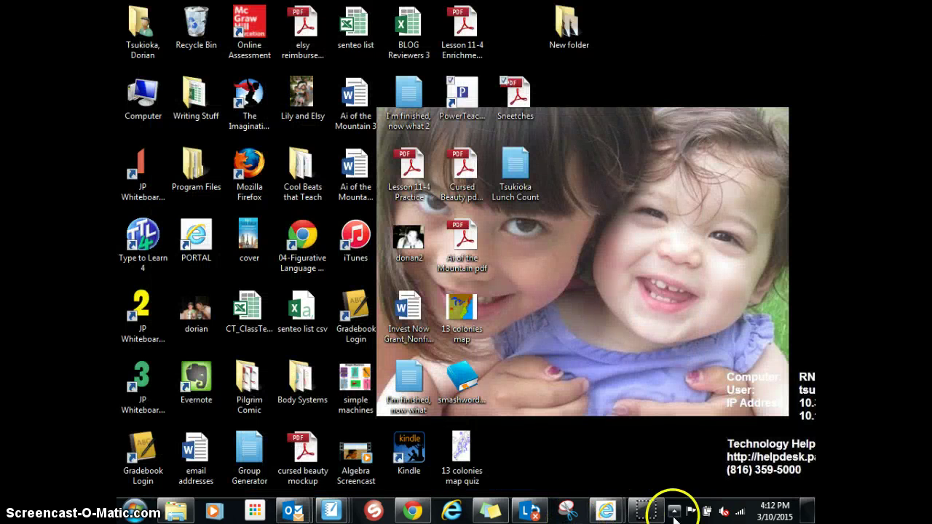